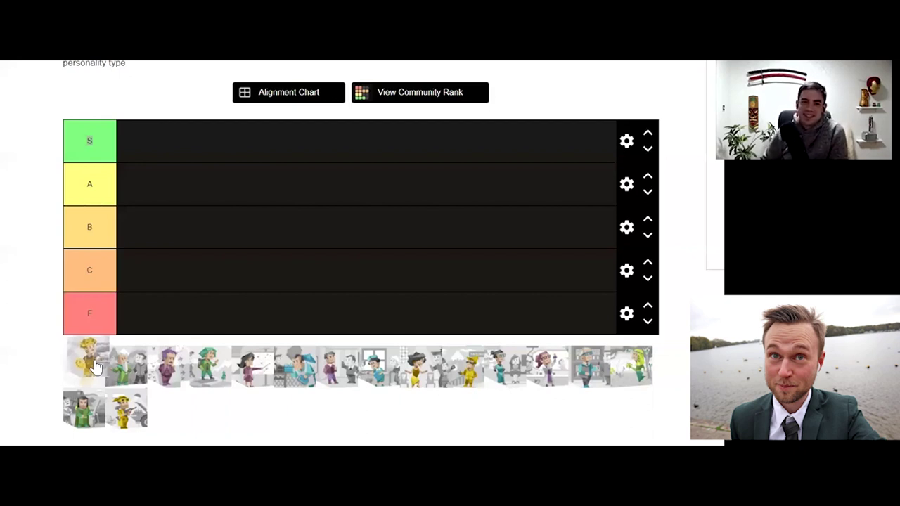
Place the first personality icon in tier C and another in tier A's first slot.
mouse_move(94, 369)
mouse_down()
mouse_move(146, 281)
mouse_move(146, 314)
mouse_move(146, 286)
mouse_up()
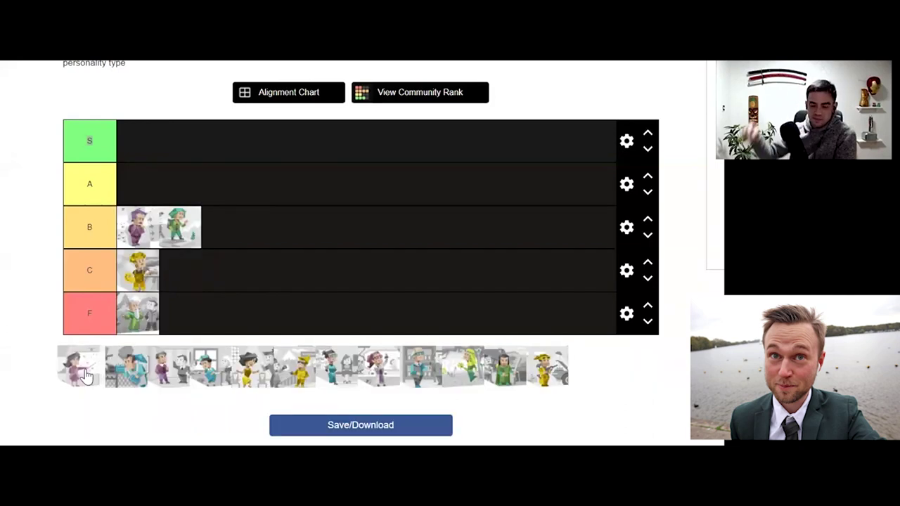
mouse_move(89, 365)
mouse_down()
mouse_move(170, 192)
mouse_move(246, 224)
mouse_move(237, 220)
mouse_up()
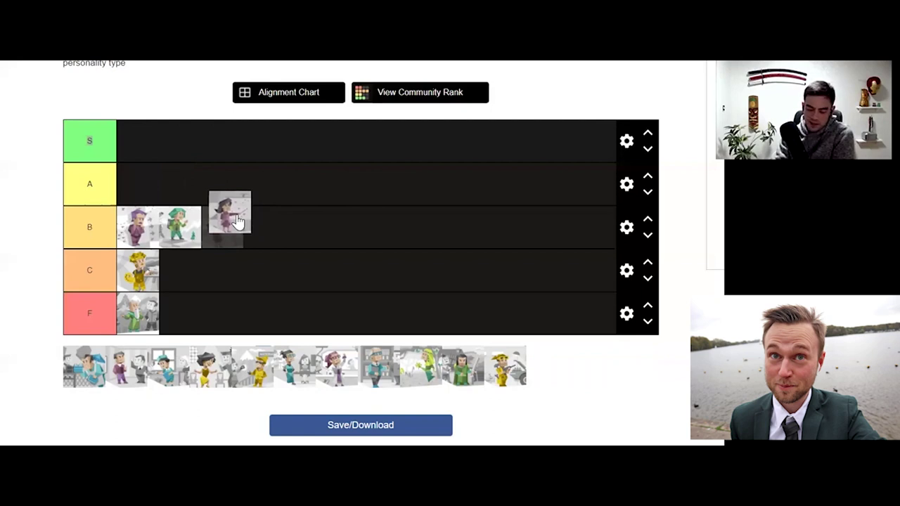
mouse_move(237, 220)
mouse_down()
mouse_move(222, 231)
mouse_move(158, 228)
mouse_move(150, 201)
mouse_move(147, 226)
mouse_move(148, 165)
mouse_move(145, 225)
mouse_move(149, 192)
mouse_up()
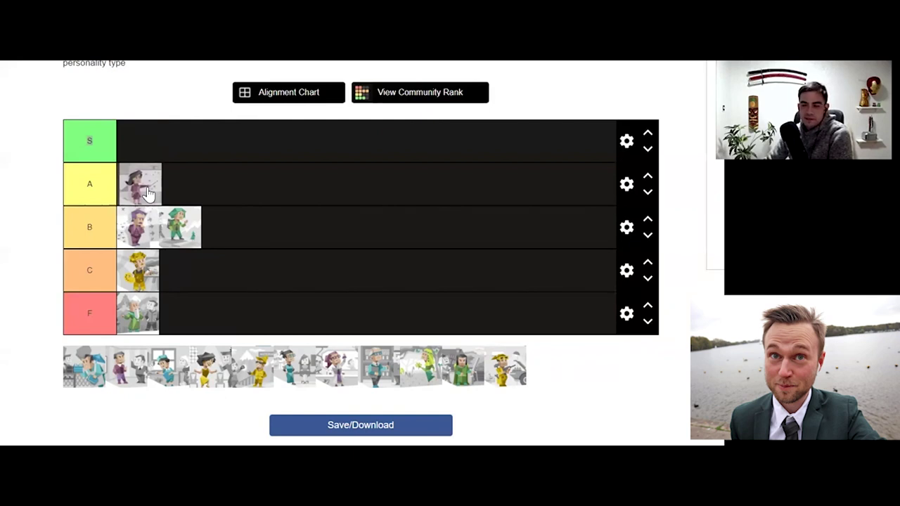
drag(149, 193, 149, 193)
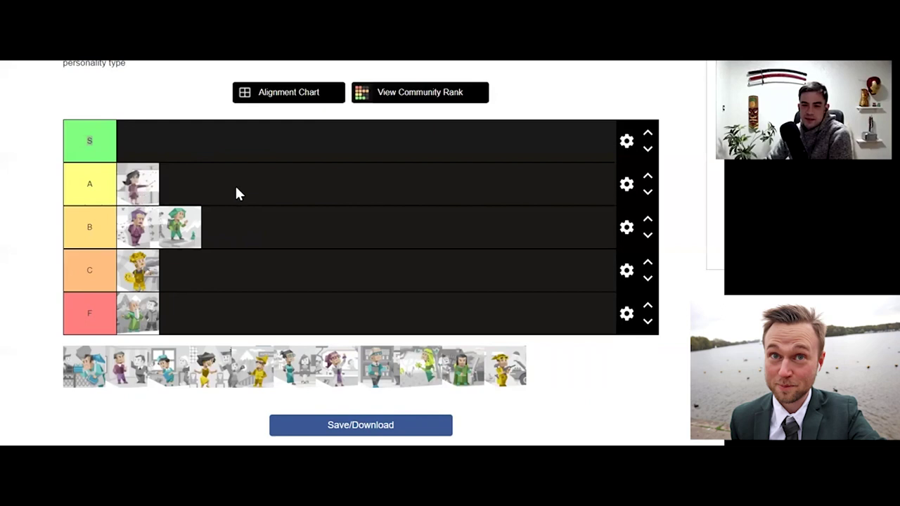
Rank seven more icons: four into tier B, the teal one into C and two into A.
drag(84, 366, 137, 226)
mouse_move(88, 362)
mouse_down()
mouse_move(102, 351)
mouse_move(93, 348)
mouse_move(182, 278)
mouse_up()
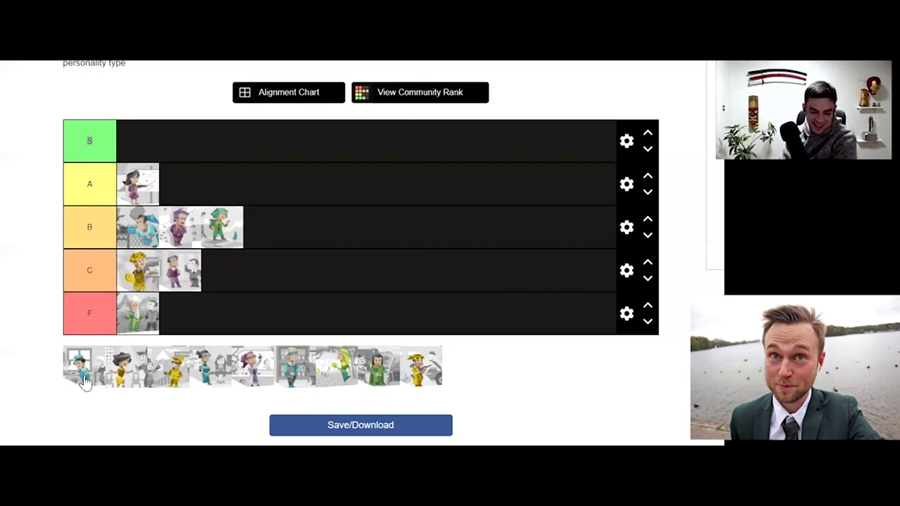
drag(84, 381, 179, 270)
mouse_move(83, 366)
mouse_down()
mouse_move(183, 234)
mouse_move(163, 226)
mouse_move(175, 223)
mouse_move(147, 226)
mouse_move(162, 227)
mouse_up()
drag(85, 366, 181, 205)
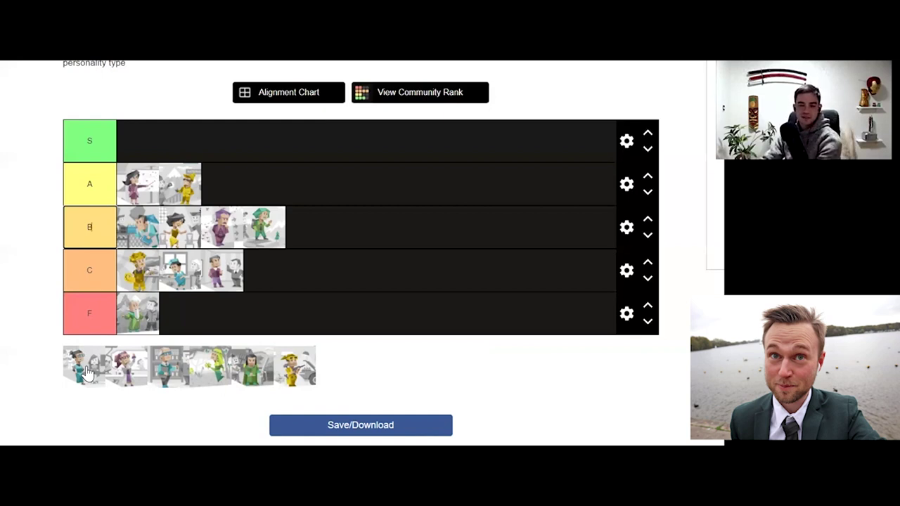
drag(83, 372, 179, 184)
drag(84, 369, 302, 232)
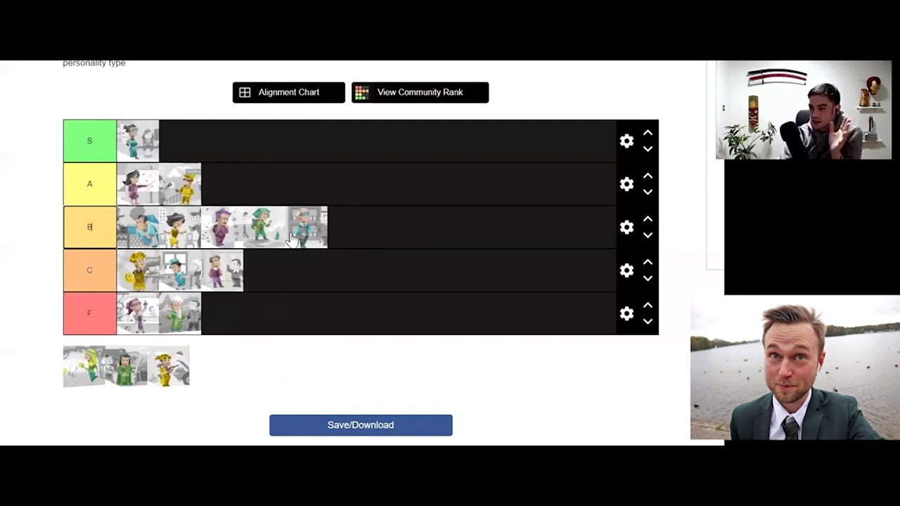
Promote the last tier-B icon to tier A and place the next unranked icon in tier S.
mouse_move(300, 232)
mouse_down()
mouse_move(170, 197)
mouse_move(183, 191)
mouse_up()
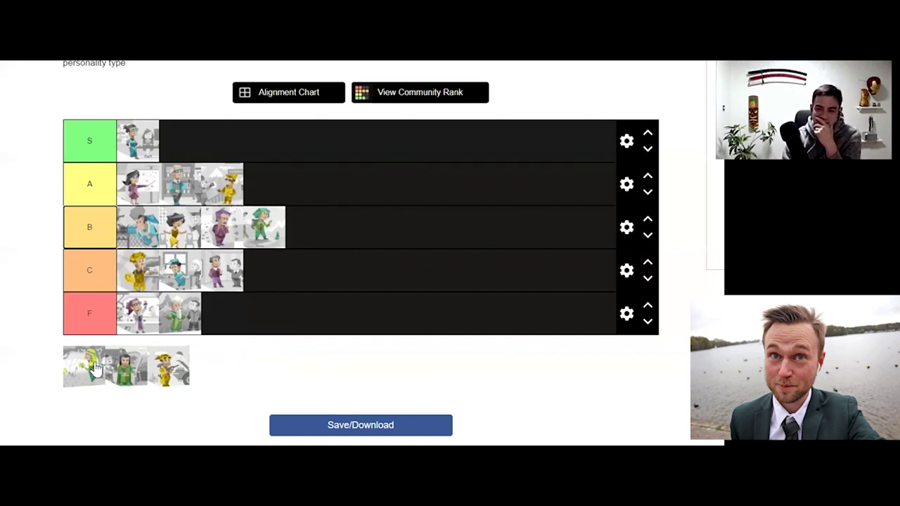
mouse_move(97, 366)
mouse_down()
mouse_move(257, 139)
mouse_move(235, 139)
mouse_up()
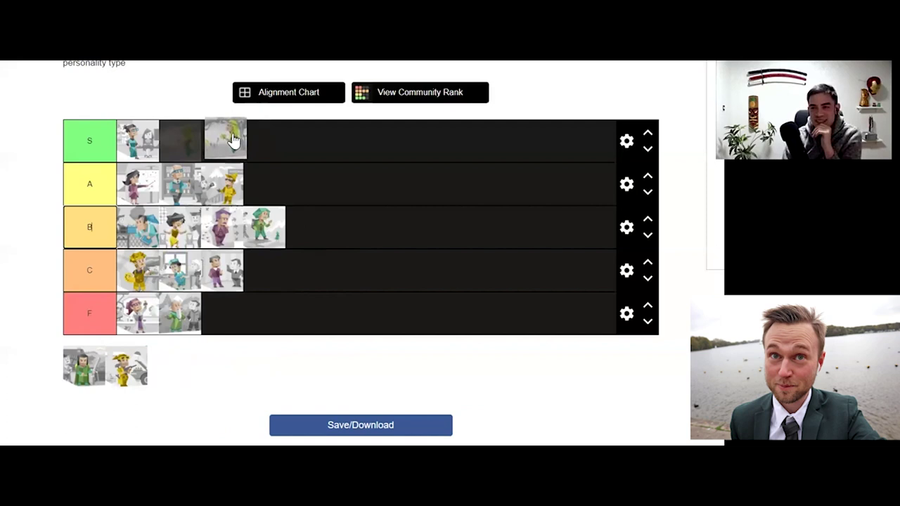
mouse_move(234, 140)
mouse_down()
mouse_move(273, 155)
mouse_move(263, 156)
mouse_move(283, 255)
mouse_move(225, 276)
mouse_move(287, 274)
mouse_up()
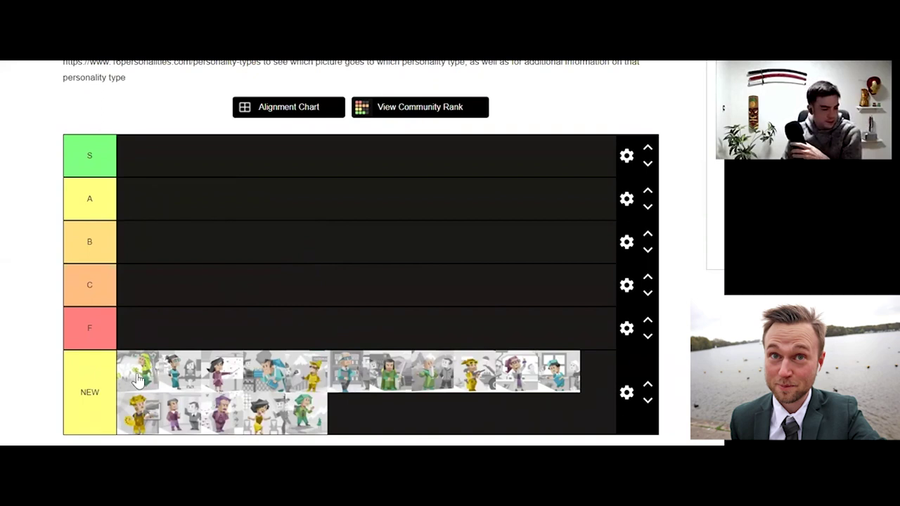
Drop the green icon into tier F and the teal icon into tier B.
mouse_move(137, 378)
mouse_down()
mouse_move(159, 284)
mouse_move(148, 270)
mouse_up()
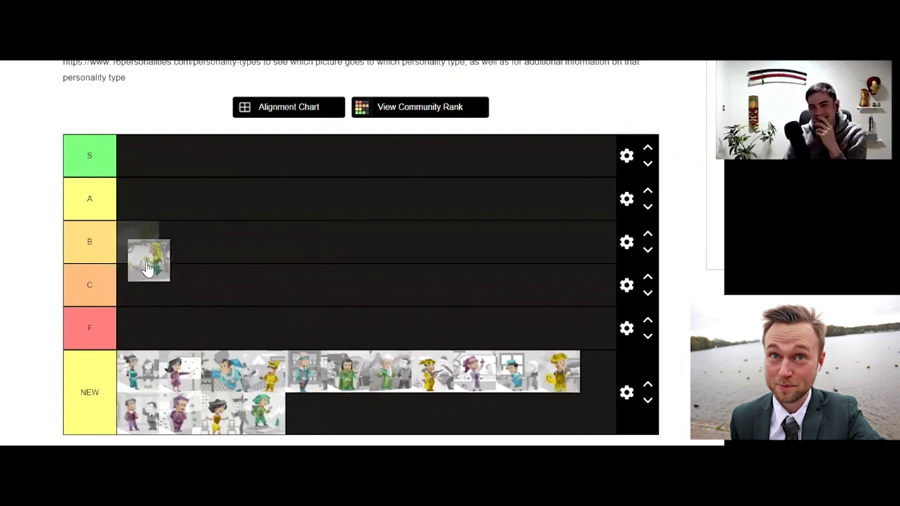
mouse_move(148, 269)
mouse_down()
mouse_move(147, 253)
mouse_move(139, 322)
mouse_up()
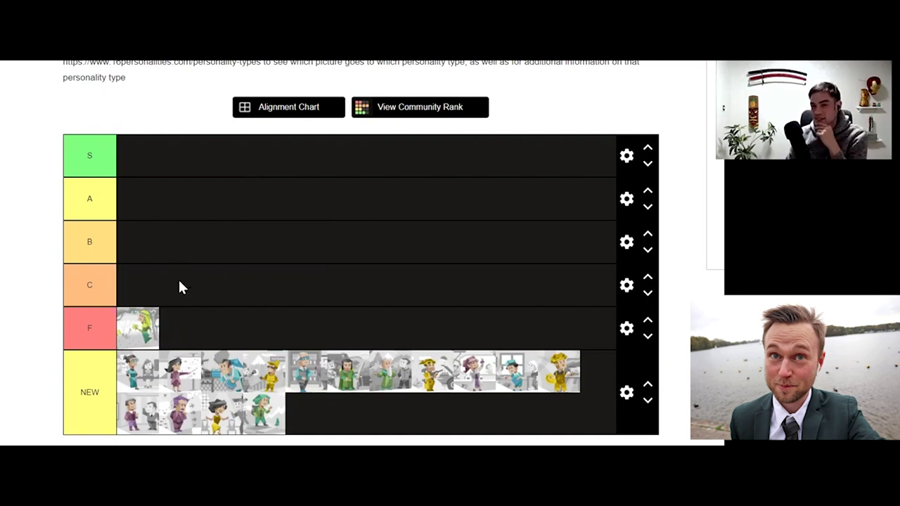
mouse_move(139, 371)
mouse_down()
mouse_move(136, 211)
mouse_move(142, 232)
mouse_up()
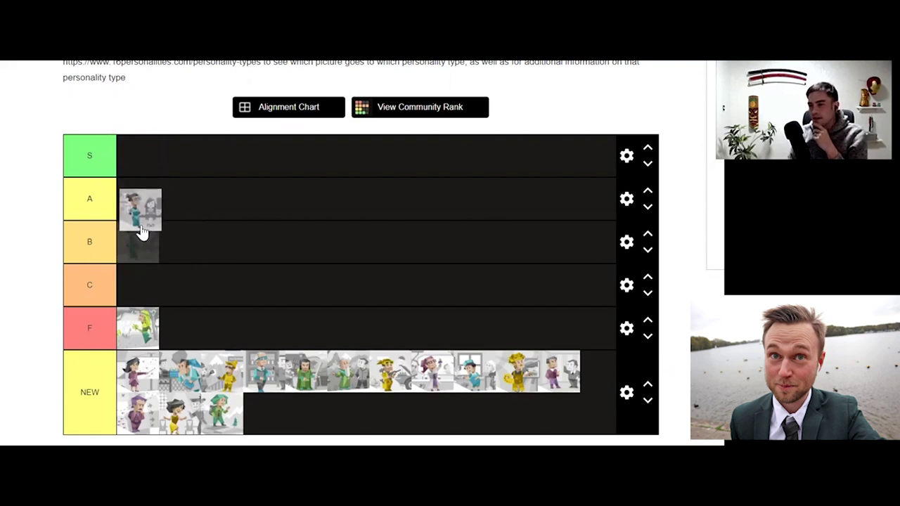
drag(142, 233, 139, 232)
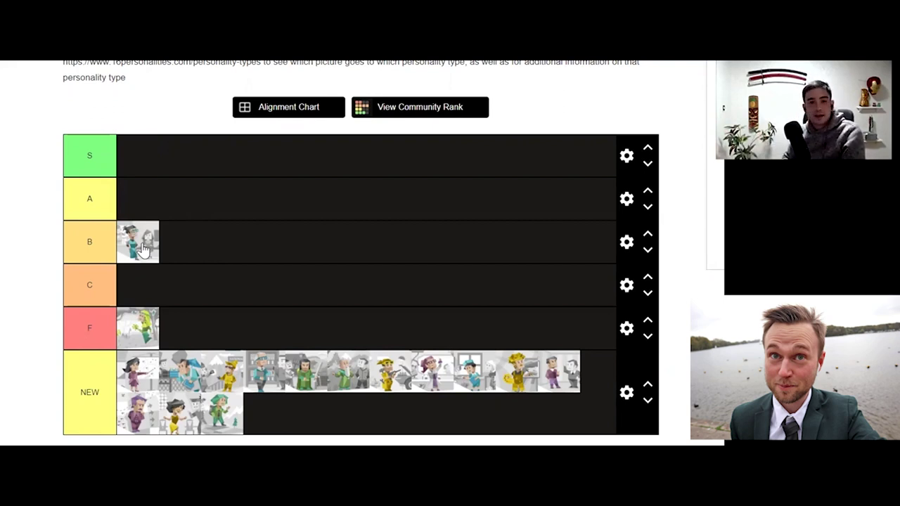
Keep the teal icon in tier B and settle the next NEW-row icon into tier A's first slot.
mouse_move(142, 250)
mouse_down()
mouse_move(148, 200)
mouse_move(142, 206)
mouse_move(156, 190)
mouse_move(144, 230)
mouse_up()
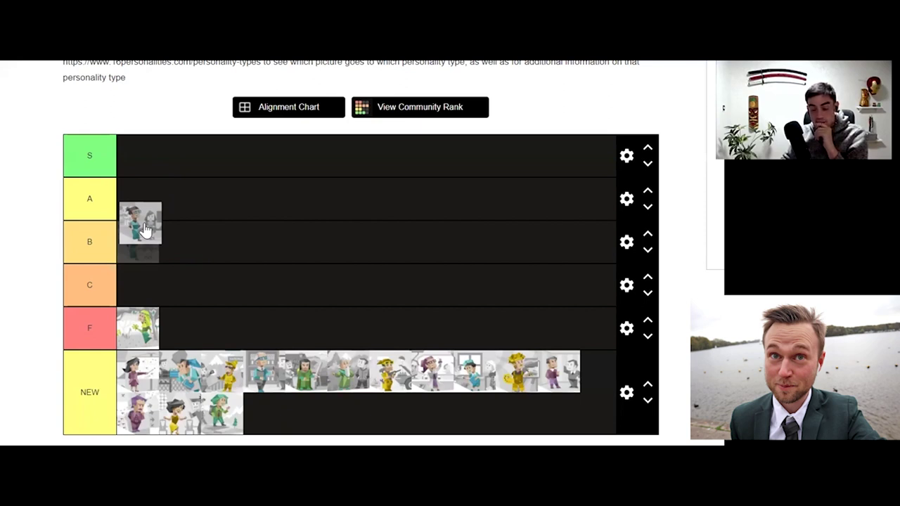
mouse_move(144, 231)
mouse_down()
mouse_move(141, 208)
mouse_move(142, 224)
mouse_move(144, 216)
mouse_up()
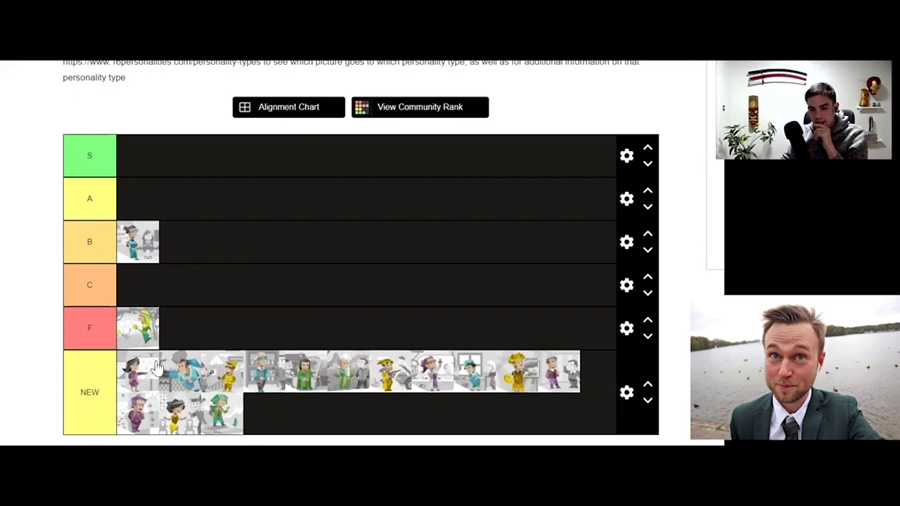
mouse_move(144, 373)
mouse_down()
mouse_move(162, 331)
mouse_move(185, 187)
mouse_move(181, 209)
mouse_move(216, 197)
mouse_move(165, 188)
mouse_move(166, 151)
mouse_move(170, 163)
mouse_up()
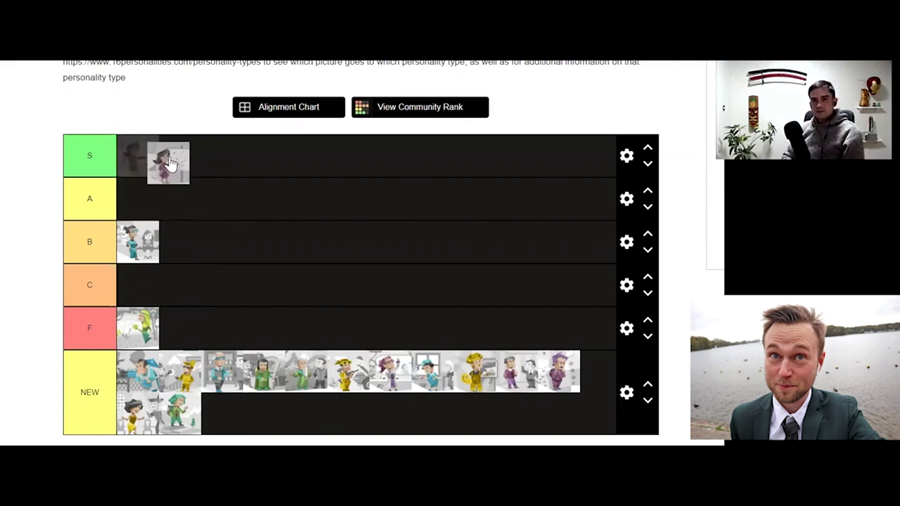
mouse_move(171, 163)
mouse_down()
mouse_move(174, 202)
mouse_move(165, 193)
mouse_up()
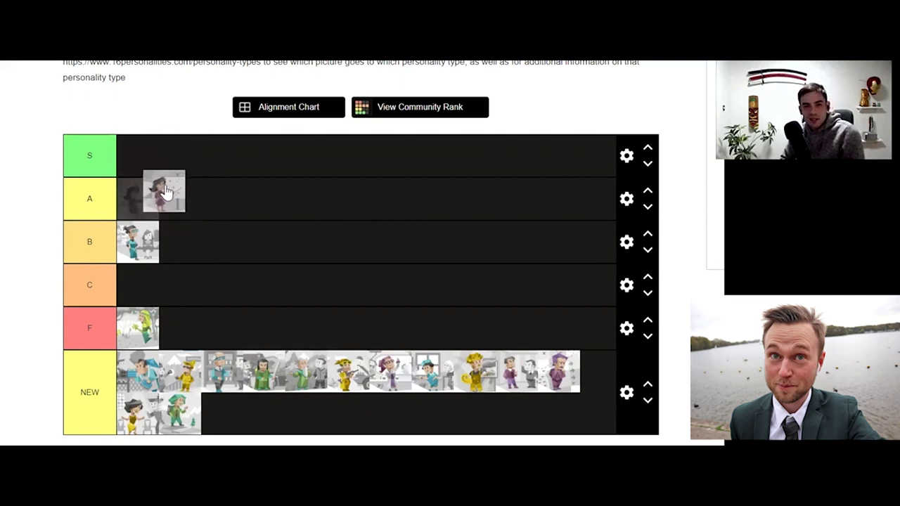
mouse_move(166, 192)
mouse_down()
mouse_move(199, 243)
mouse_move(187, 204)
mouse_up()
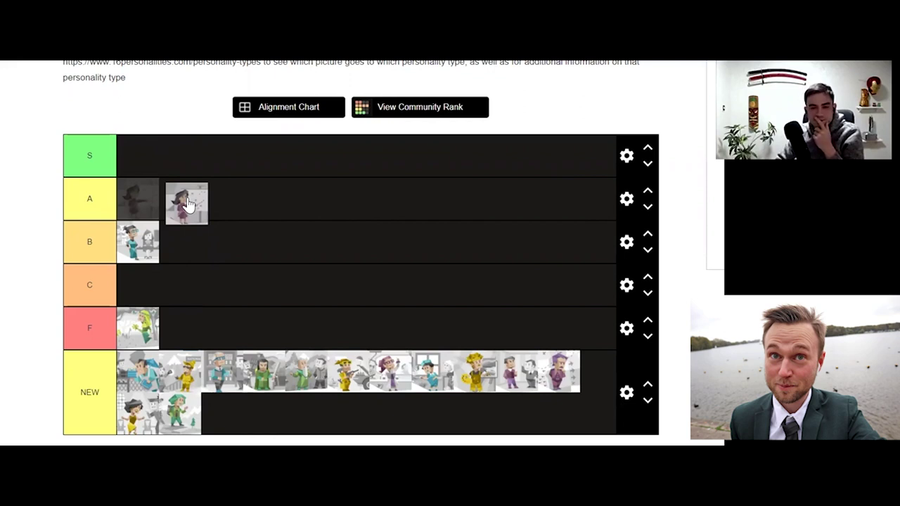
mouse_move(188, 203)
mouse_down()
mouse_move(184, 175)
mouse_move(169, 198)
mouse_move(181, 171)
mouse_move(171, 194)
mouse_up()
scroll(193, 219, down, 3)
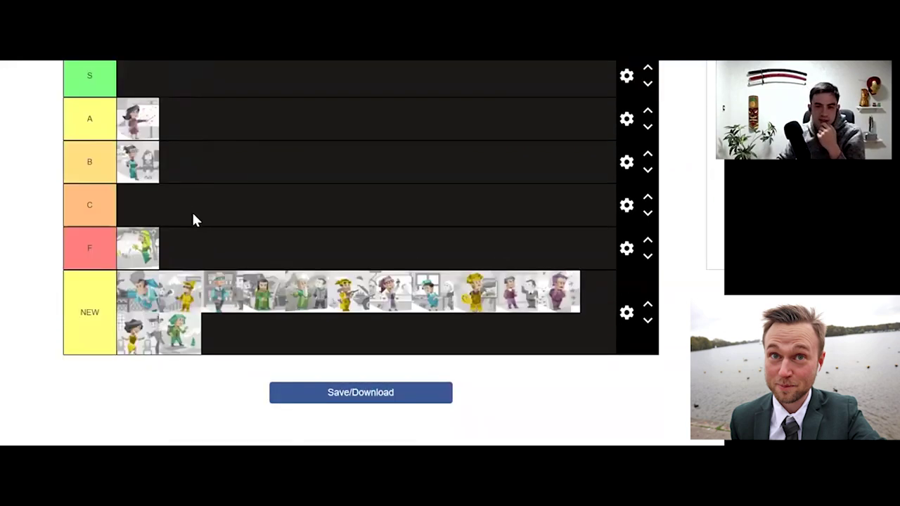
scroll(195, 220, up, 3)
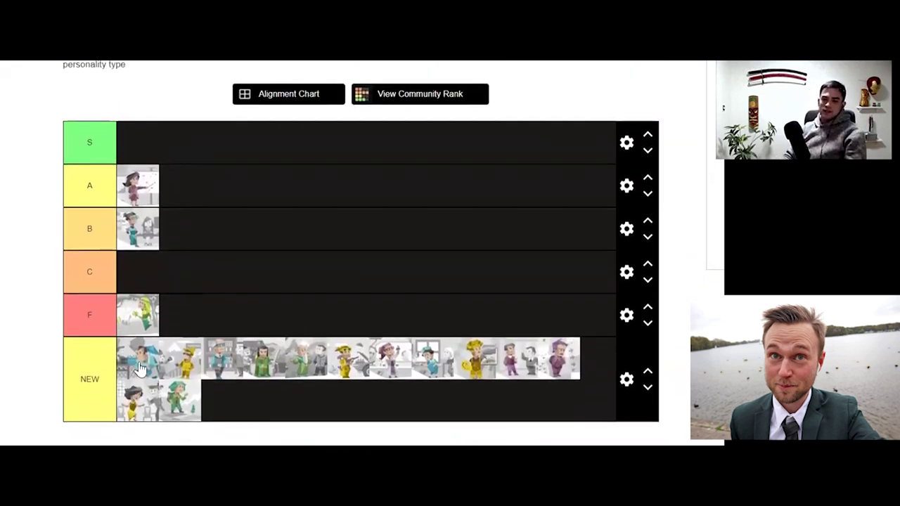
Add another icon to tier B and drop the green character at the end of tier B.
mouse_move(140, 368)
mouse_down()
mouse_move(219, 273)
mouse_move(217, 235)
mouse_move(326, 140)
mouse_move(232, 276)
mouse_move(251, 247)
mouse_move(235, 244)
mouse_move(169, 281)
mouse_move(161, 259)
mouse_up()
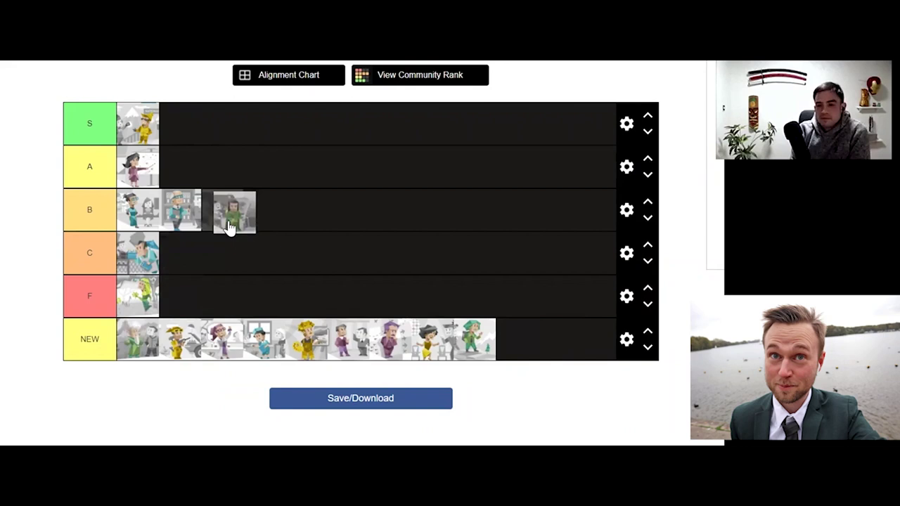
mouse_move(227, 225)
mouse_down()
mouse_move(146, 225)
mouse_move(197, 215)
mouse_move(148, 221)
mouse_move(136, 213)
mouse_up()
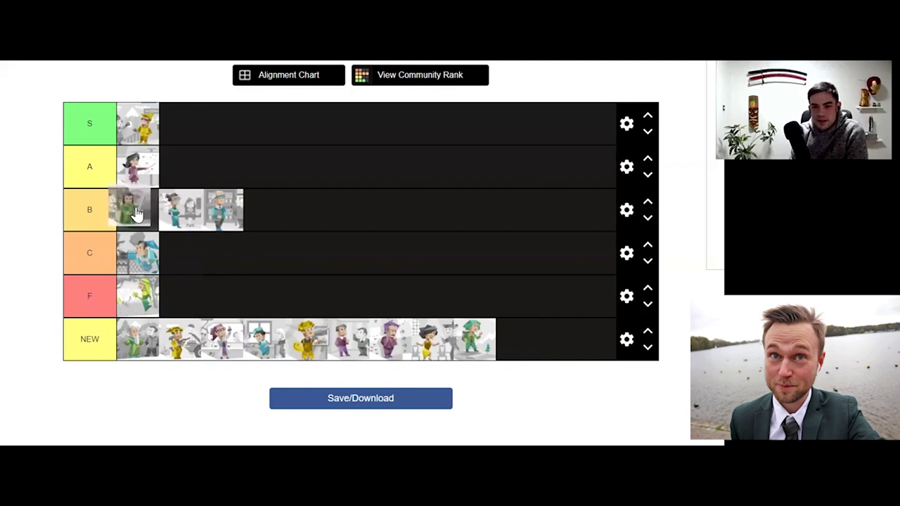
drag(138, 214, 154, 220)
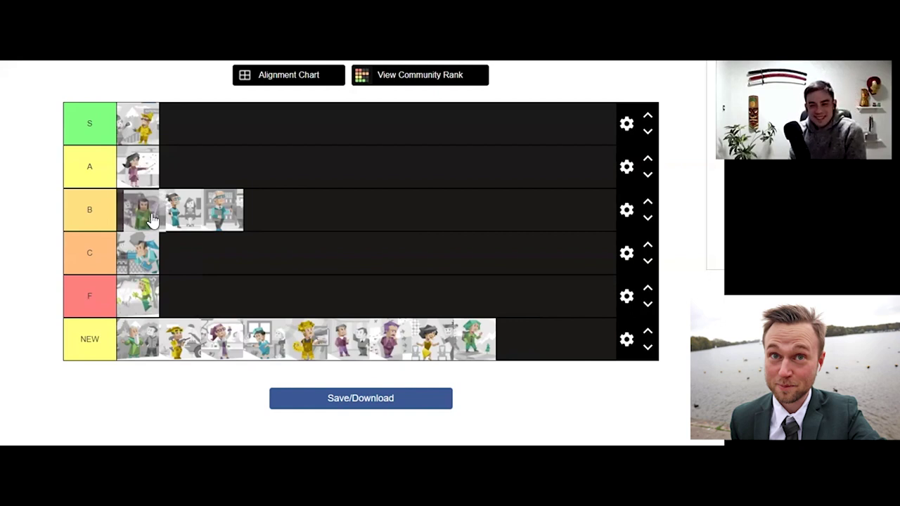
drag(153, 220, 152, 220)
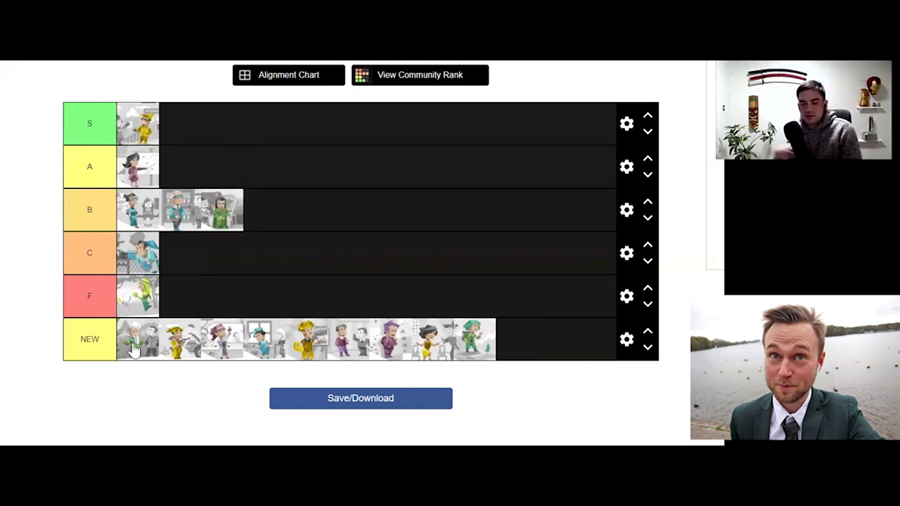
mouse_move(134, 350)
mouse_down()
mouse_move(177, 306)
mouse_move(192, 273)
mouse_move(186, 291)
mouse_move(188, 273)
mouse_move(181, 284)
mouse_move(177, 267)
mouse_move(187, 267)
mouse_up()
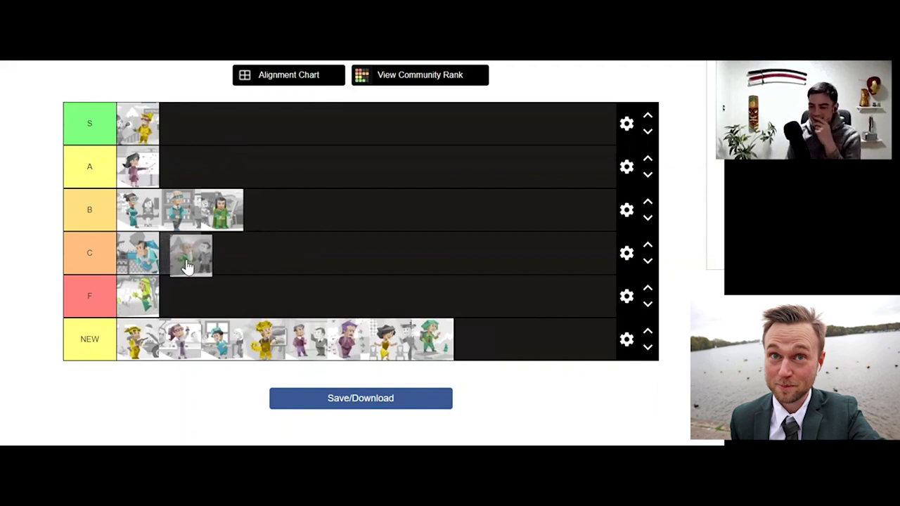
Shift the pulled icon from tier C up into tier B and move the yellow icon into tier A.
mouse_move(187, 267)
mouse_down()
mouse_move(217, 258)
mouse_move(198, 260)
mouse_move(274, 312)
mouse_move(219, 269)
mouse_move(224, 276)
mouse_up()
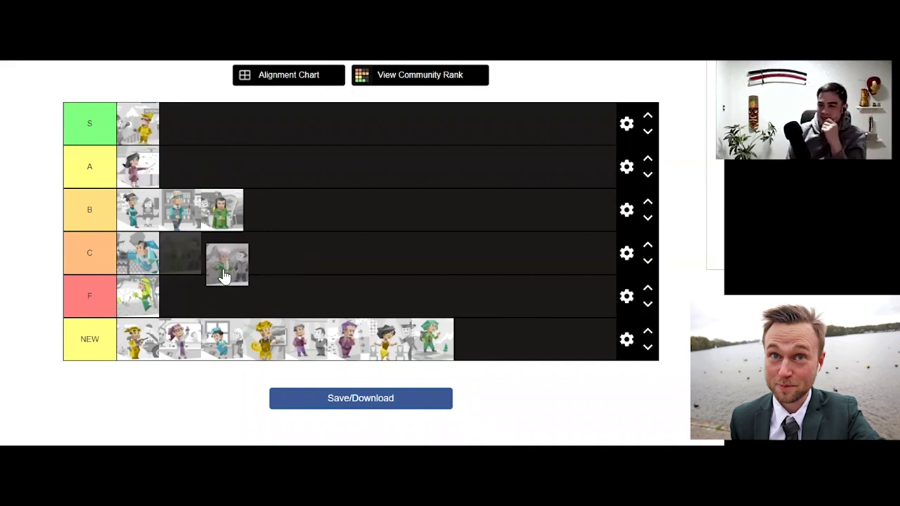
mouse_move(223, 276)
mouse_down()
mouse_move(289, 199)
mouse_move(275, 165)
mouse_move(284, 212)
mouse_move(266, 254)
mouse_move(254, 254)
mouse_move(270, 228)
mouse_move(260, 177)
mouse_move(270, 190)
mouse_move(247, 179)
mouse_move(283, 225)
mouse_move(269, 252)
mouse_move(305, 229)
mouse_move(291, 237)
mouse_move(304, 231)
mouse_move(295, 245)
mouse_move(298, 235)
mouse_move(287, 248)
mouse_move(304, 224)
mouse_move(235, 217)
mouse_move(227, 199)
mouse_move(235, 241)
mouse_move(268, 214)
mouse_move(181, 168)
mouse_move(249, 225)
mouse_move(268, 199)
mouse_move(257, 240)
mouse_move(264, 249)
mouse_up()
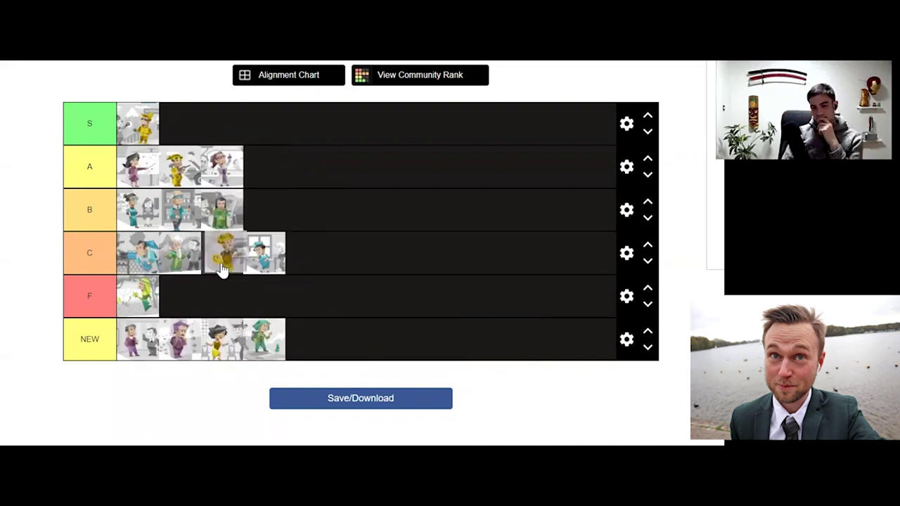
mouse_move(221, 271)
mouse_down()
mouse_move(241, 221)
mouse_move(219, 148)
mouse_move(247, 187)
mouse_move(267, 250)
mouse_move(257, 229)
mouse_move(167, 154)
mouse_move(191, 169)
mouse_move(218, 275)
mouse_move(201, 285)
mouse_move(276, 251)
mouse_move(159, 302)
mouse_move(198, 314)
mouse_up()
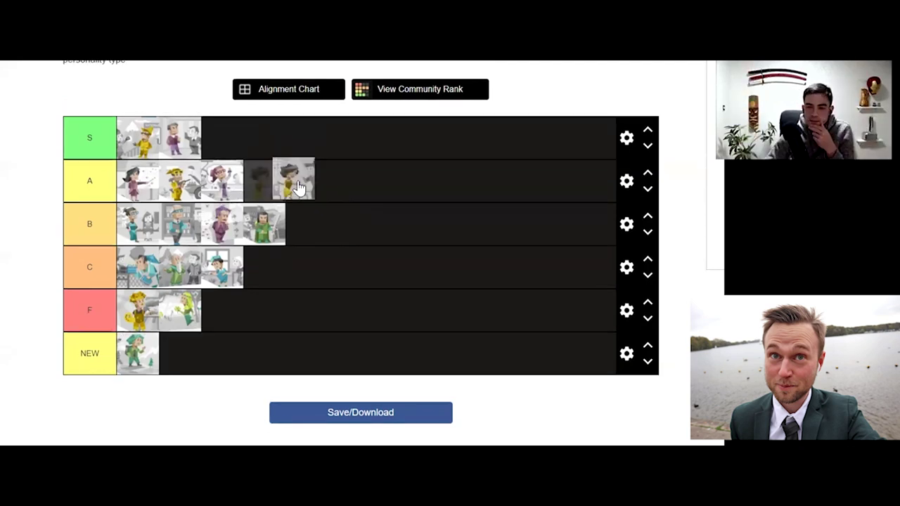
Slot the yellow icon into the A-tier gap and add the last green icon to tier A.
mouse_move(299, 186)
mouse_down()
mouse_move(269, 184)
mouse_move(286, 194)
mouse_move(290, 184)
mouse_move(332, 212)
mouse_move(311, 187)
mouse_move(275, 172)
mouse_move(291, 166)
mouse_move(305, 181)
mouse_move(295, 201)
mouse_move(266, 176)
mouse_up()
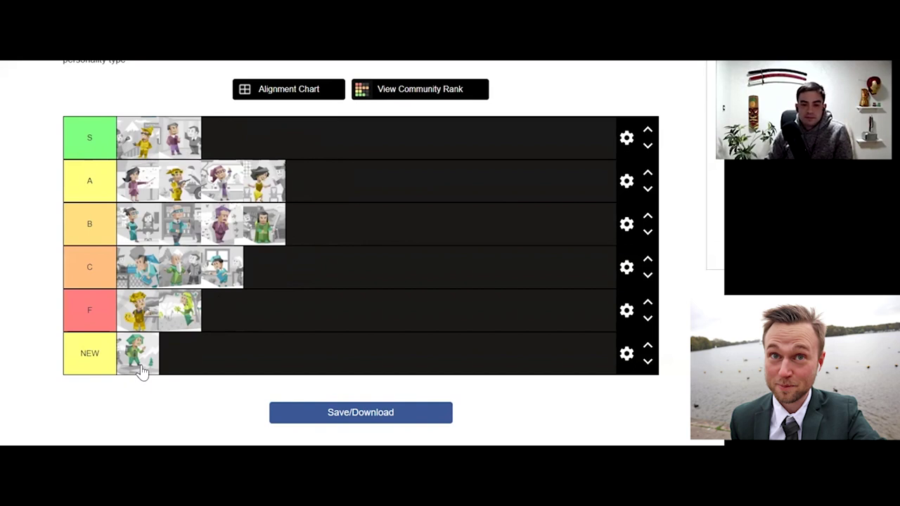
mouse_move(141, 372)
mouse_down()
mouse_move(232, 325)
mouse_move(327, 195)
mouse_move(310, 234)
mouse_move(313, 197)
mouse_move(147, 204)
mouse_move(136, 187)
mouse_up()
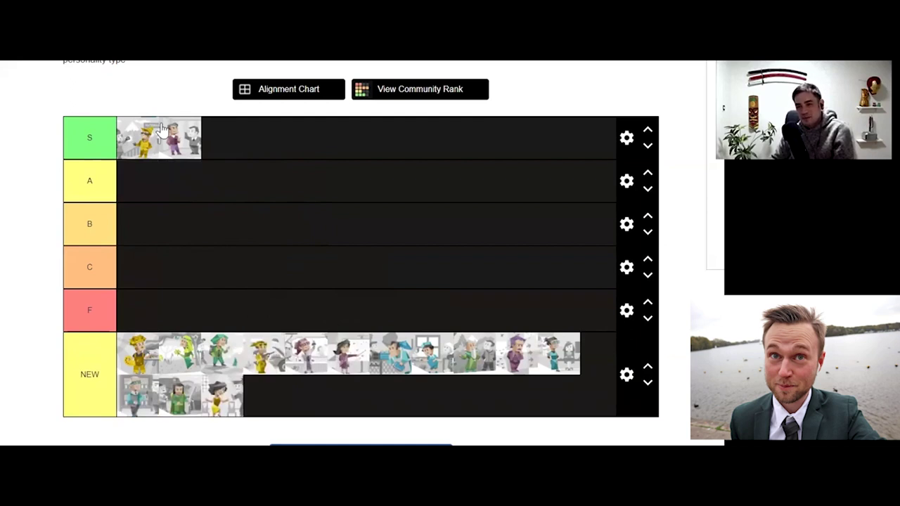
Return the S-tier icons to the pool and put the second unranked icon alone in tier S.
mouse_move(161, 130)
mouse_down()
mouse_move(281, 323)
mouse_move(264, 394)
mouse_up()
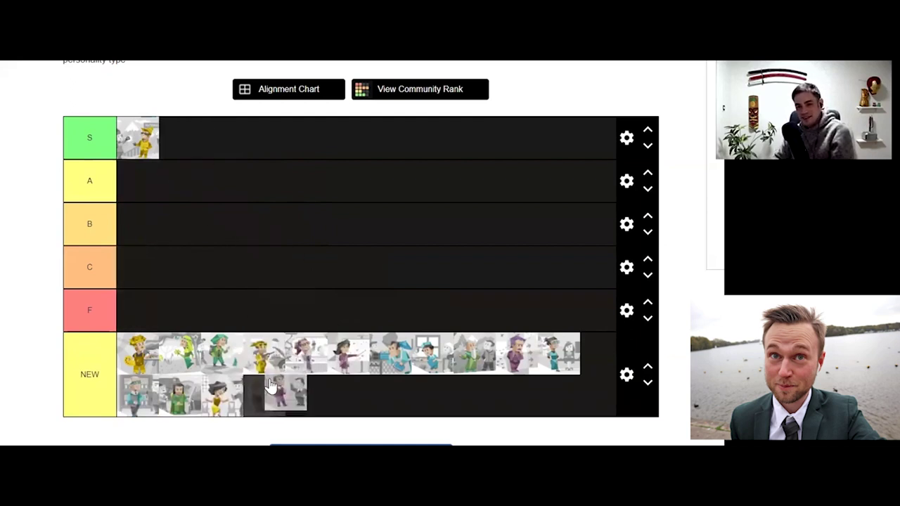
mouse_move(147, 158)
mouse_down()
mouse_move(286, 344)
mouse_move(278, 348)
mouse_up()
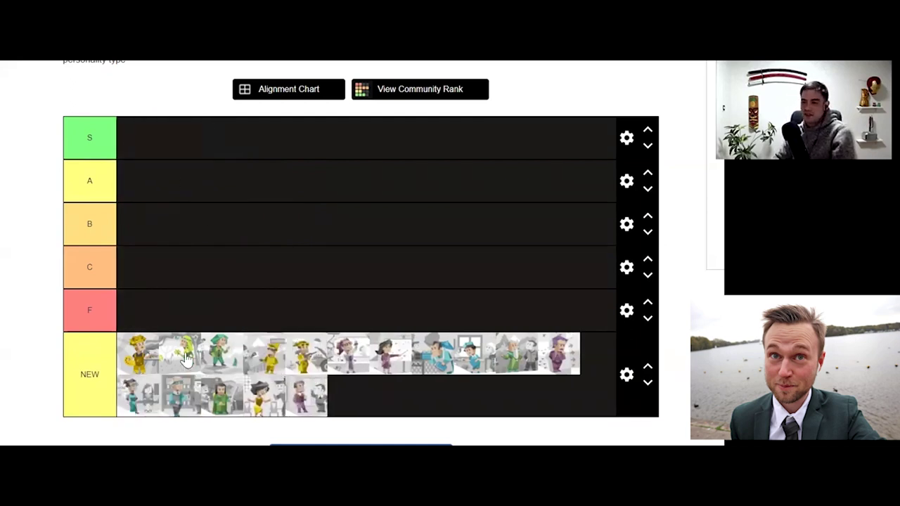
right_click(190, 280)
key(Escape)
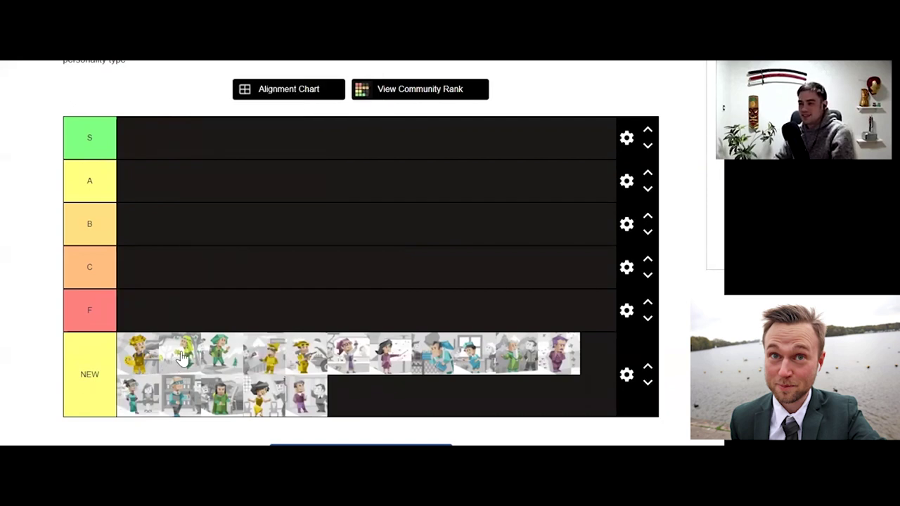
right_click(174, 242)
key(Escape)
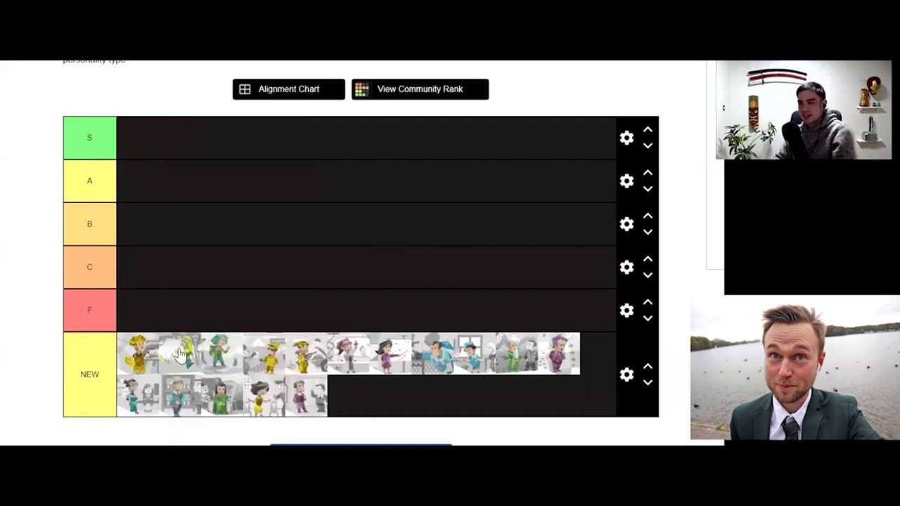
drag(183, 355, 176, 161)
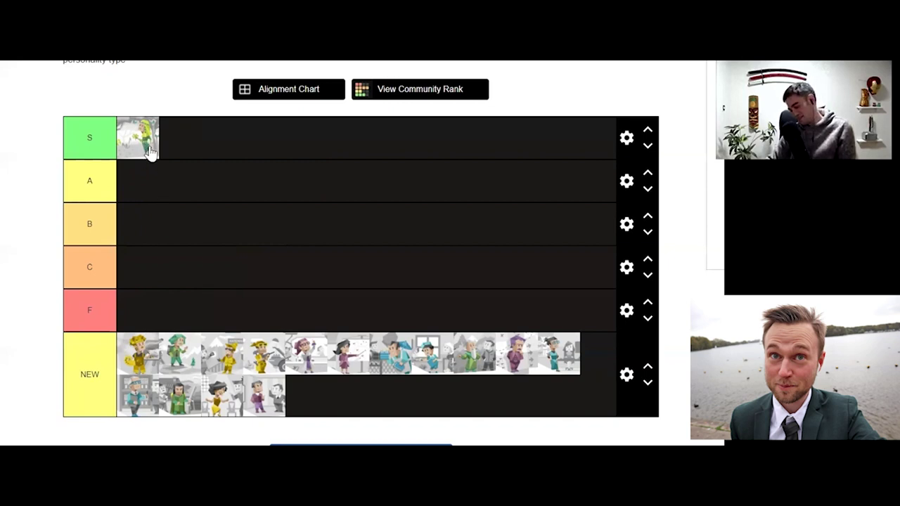
Place the first yellow character icon in tier A beneath the S-tier pick.
mouse_move(144, 155)
mouse_down()
mouse_move(135, 151)
mouse_move(146, 154)
mouse_move(139, 130)
mouse_move(111, 131)
mouse_move(141, 142)
mouse_up()
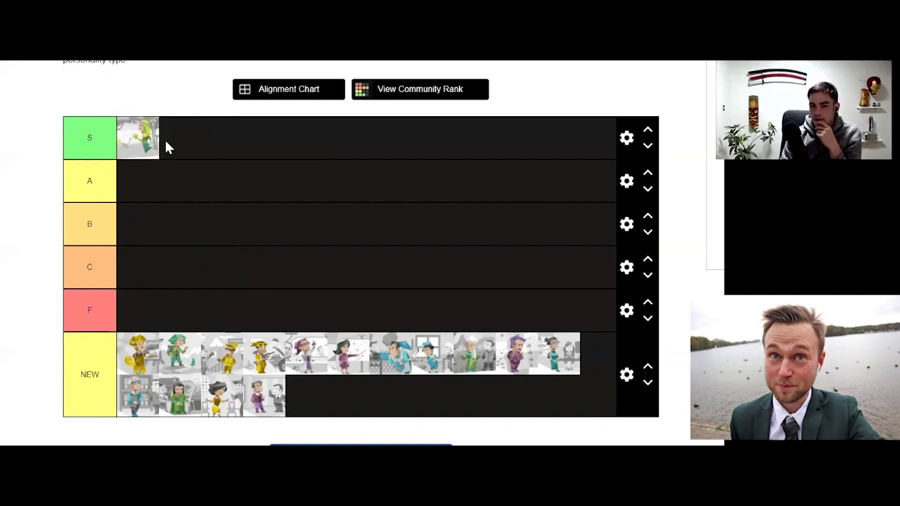
click(130, 165)
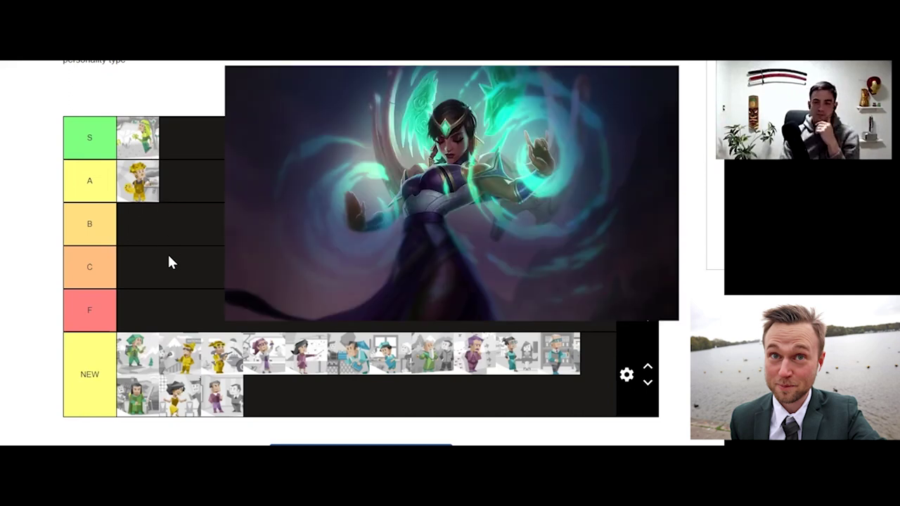
Move the first unranked yellow icon down into tier F and adjust its position.
mouse_move(137, 352)
mouse_down()
mouse_move(209, 297)
mouse_move(235, 250)
mouse_move(211, 249)
mouse_move(185, 309)
mouse_up()
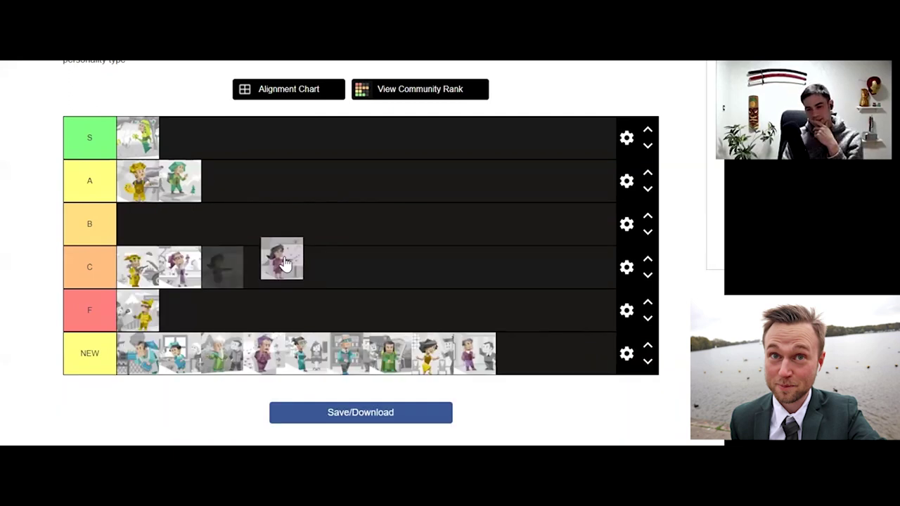
mouse_move(285, 262)
mouse_down()
mouse_move(277, 291)
mouse_move(263, 305)
mouse_move(255, 282)
mouse_move(249, 307)
mouse_up()
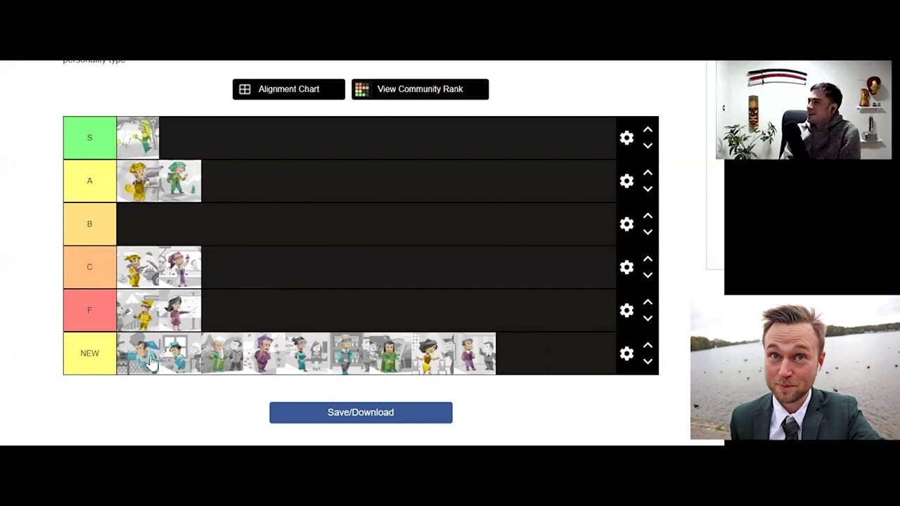
drag(179, 315, 184, 321)
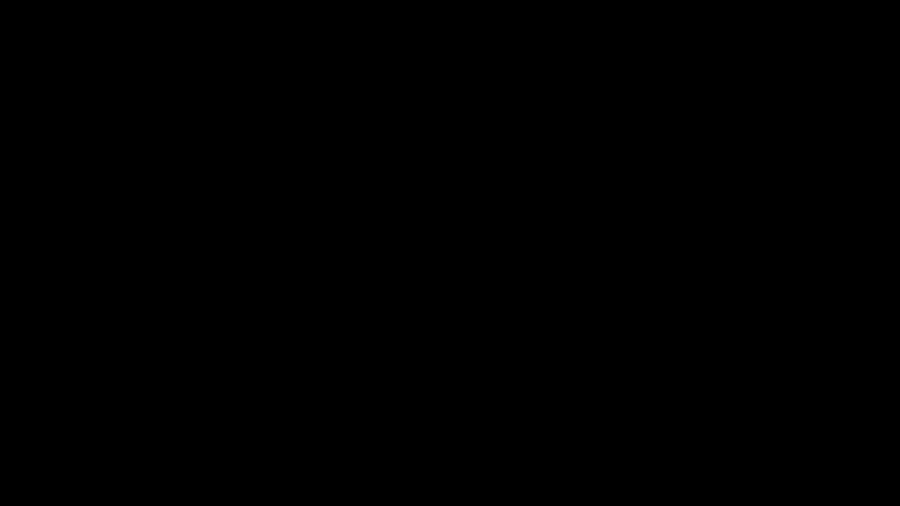
Place the blue-clad character first in tier A, ahead of the two already there.
drag(139, 366, 150, 184)
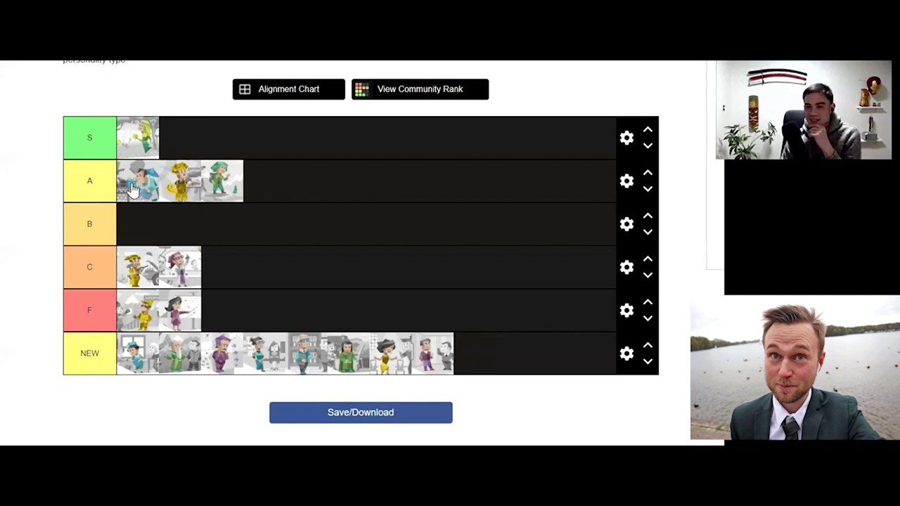
Rank more NEW icons into A, including a purple type after the yellow one in C.
mouse_move(132, 189)
mouse_down()
mouse_move(155, 213)
mouse_move(160, 186)
mouse_move(156, 195)
mouse_move(184, 211)
mouse_move(213, 191)
mouse_up()
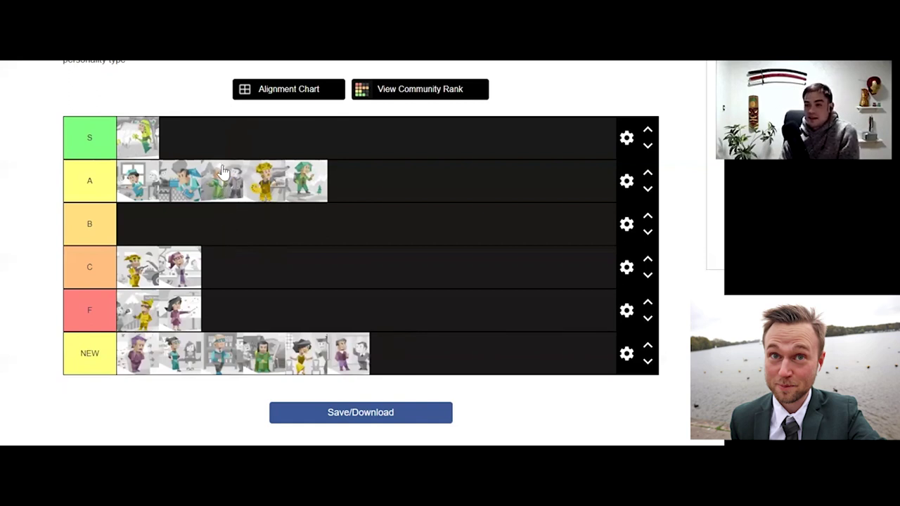
mouse_move(229, 194)
mouse_down()
mouse_move(263, 186)
mouse_move(250, 182)
mouse_move(223, 187)
mouse_move(260, 188)
mouse_up()
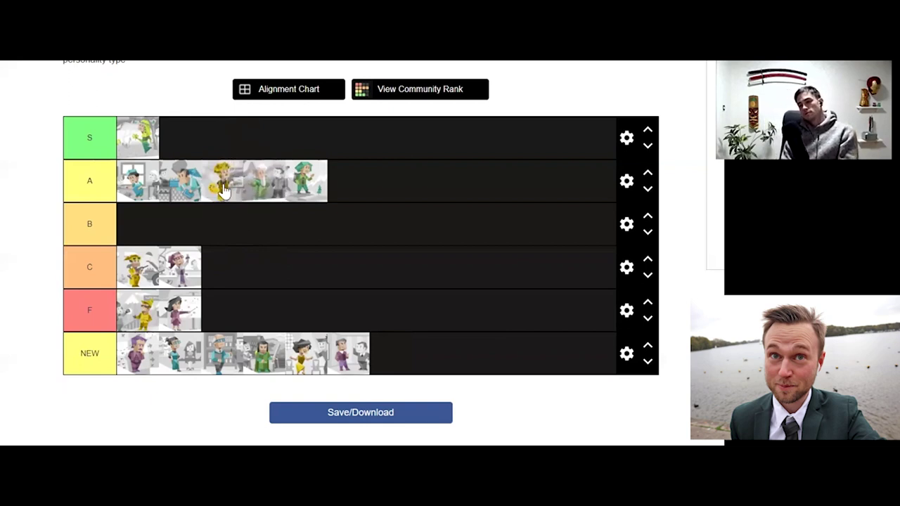
drag(135, 353, 141, 273)
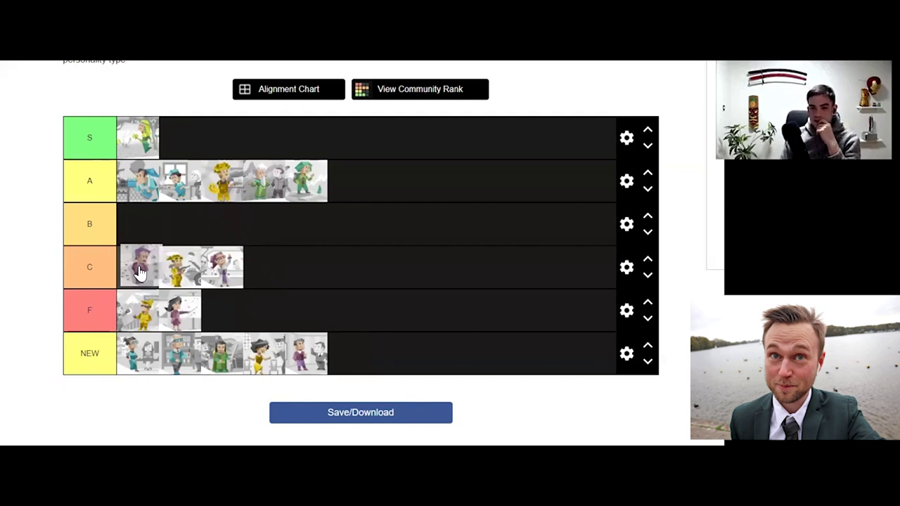
mouse_move(141, 273)
mouse_down()
mouse_move(173, 275)
mouse_move(128, 265)
mouse_up()
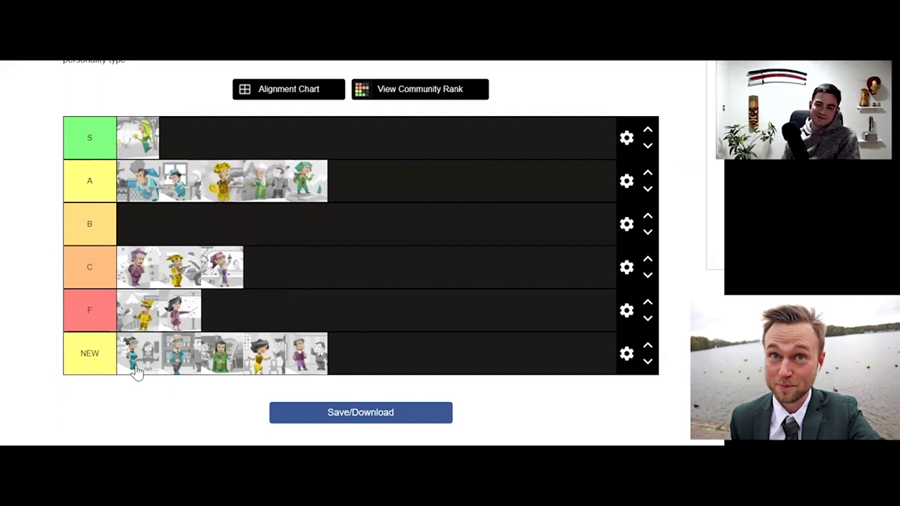
drag(136, 371, 140, 360)
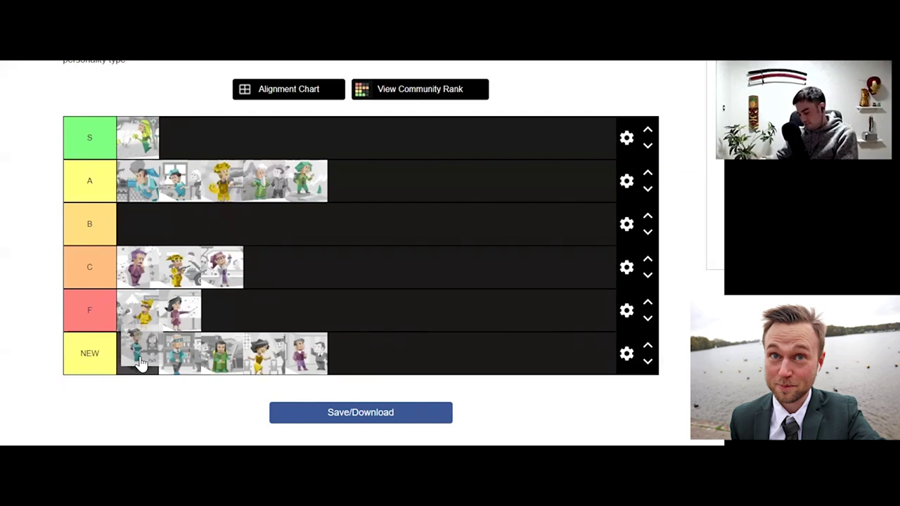
mouse_move(141, 362)
mouse_down()
mouse_move(143, 382)
mouse_move(179, 237)
mouse_move(200, 228)
mouse_move(211, 202)
mouse_move(210, 226)
mouse_move(296, 198)
mouse_move(372, 186)
mouse_move(318, 188)
mouse_move(367, 193)
mouse_move(360, 190)
mouse_up()
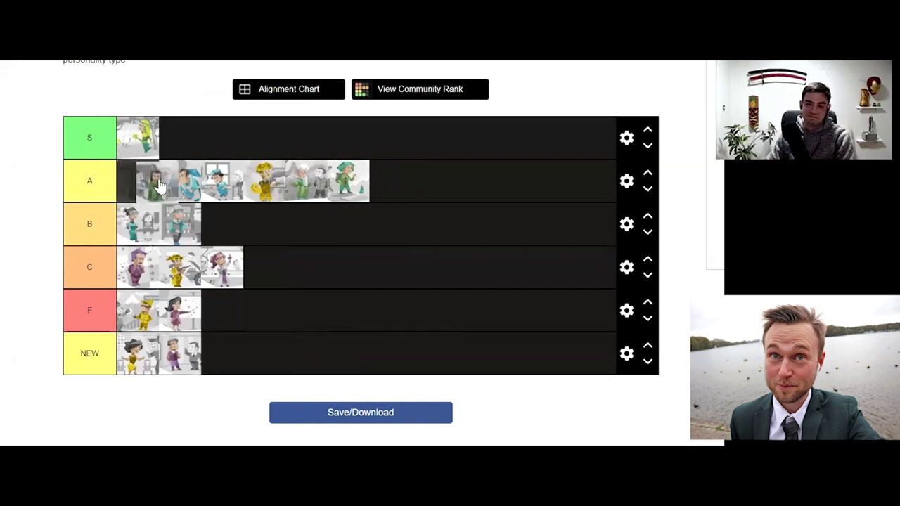
Reorder the icons within tier A, moving the held icon to the front.
mouse_move(217, 182)
mouse_down()
mouse_move(397, 193)
mouse_move(130, 195)
mouse_move(140, 171)
mouse_move(181, 195)
mouse_move(242, 344)
mouse_move(212, 223)
mouse_move(220, 202)
mouse_move(176, 203)
mouse_up()
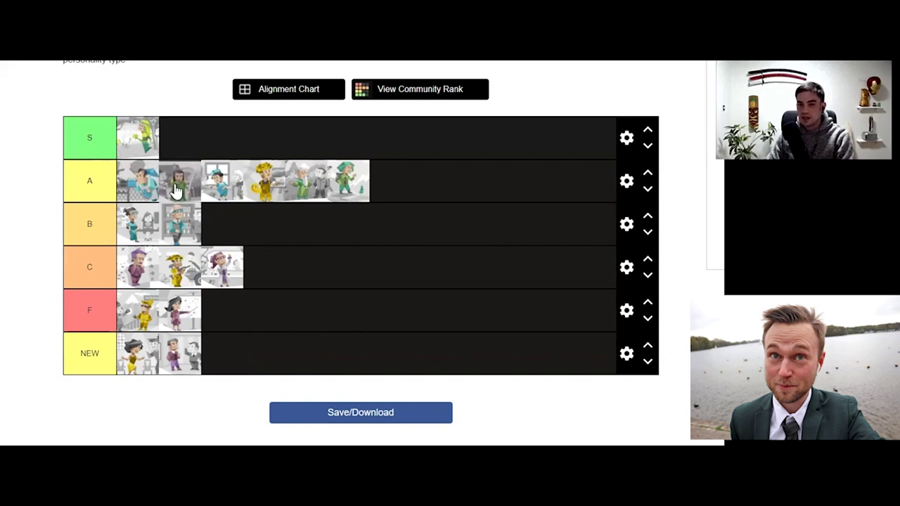
mouse_move(177, 190)
mouse_down()
mouse_move(134, 185)
mouse_move(141, 190)
mouse_up()
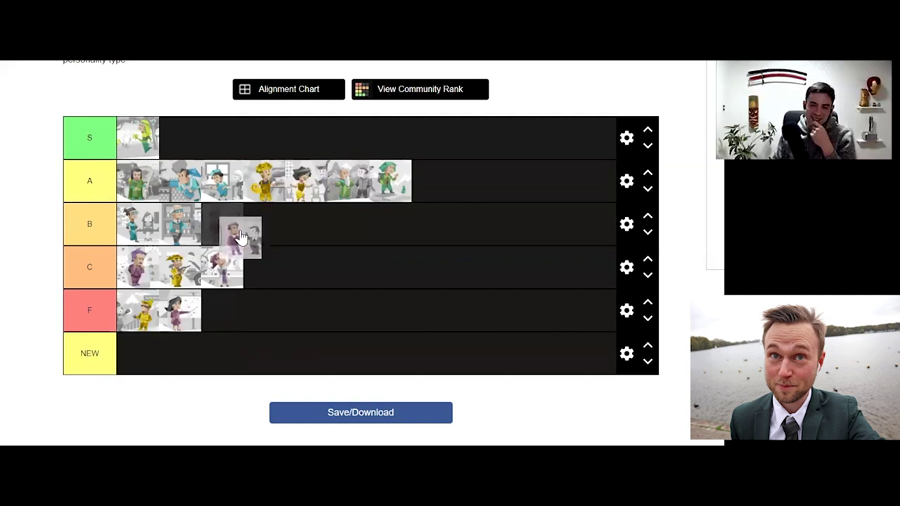
mouse_move(240, 237)
mouse_down()
mouse_move(226, 230)
mouse_move(231, 224)
mouse_up()
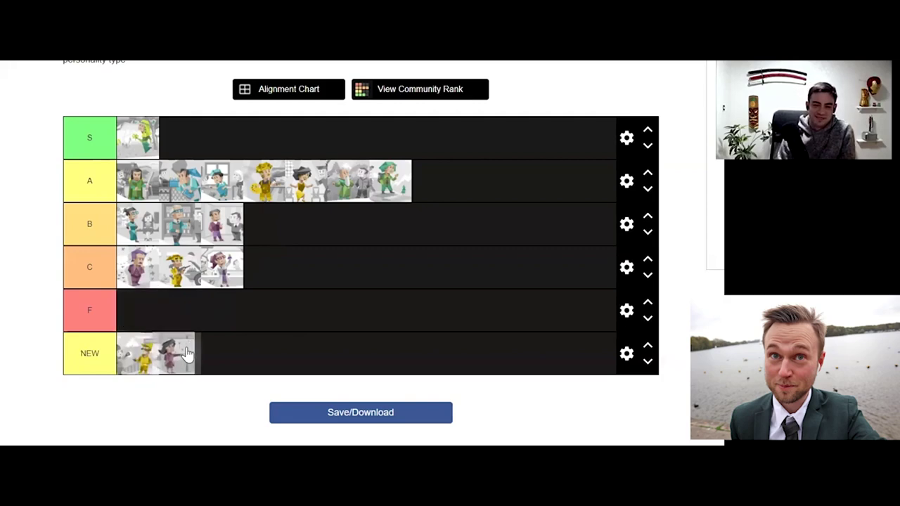
Empty tiers C and B, returning all their icons to the NEW row.
mouse_move(147, 261)
mouse_down()
mouse_move(191, 320)
mouse_move(250, 344)
mouse_up()
drag(156, 281, 296, 360)
drag(220, 241, 340, 348)
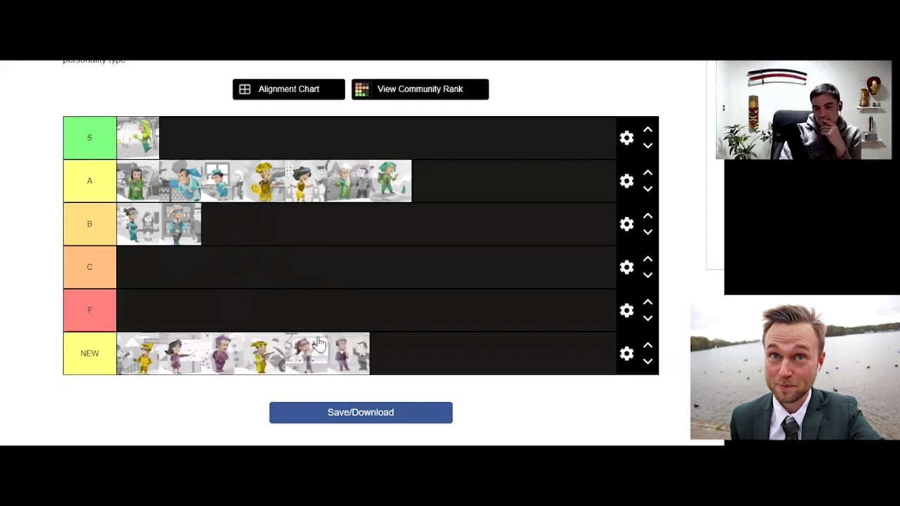
drag(180, 230, 327, 343)
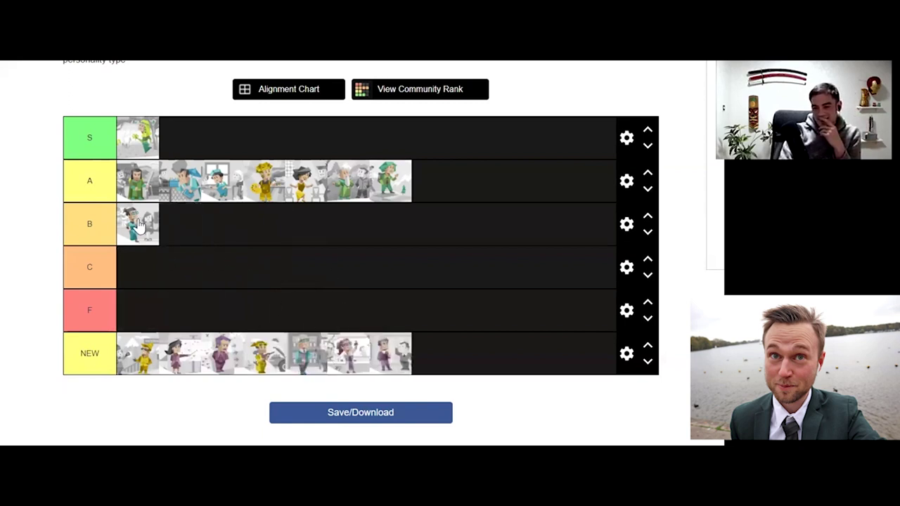
drag(138, 224, 263, 347)
Return the green, yellow and remaining tier A icons to NEW.
mouse_move(390, 181)
mouse_down()
mouse_move(251, 297)
mouse_move(258, 348)
mouse_up()
mouse_move(350, 184)
mouse_down()
mouse_move(286, 362)
mouse_move(290, 352)
mouse_up()
mouse_move(286, 174)
mouse_down()
mouse_move(215, 297)
mouse_move(225, 346)
mouse_up()
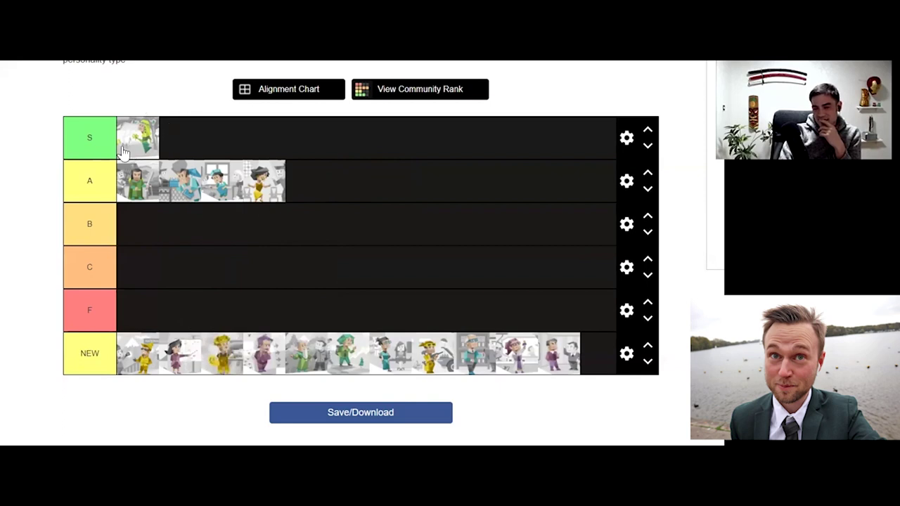
mouse_move(149, 179)
mouse_down()
mouse_move(175, 352)
mouse_move(180, 326)
mouse_move(221, 352)
mouse_up()
drag(133, 177, 224, 358)
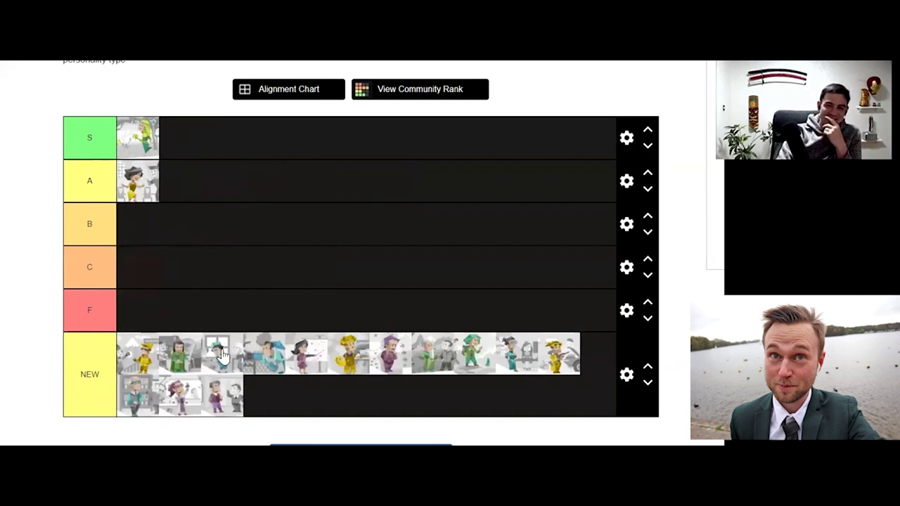
drag(137, 184, 195, 392)
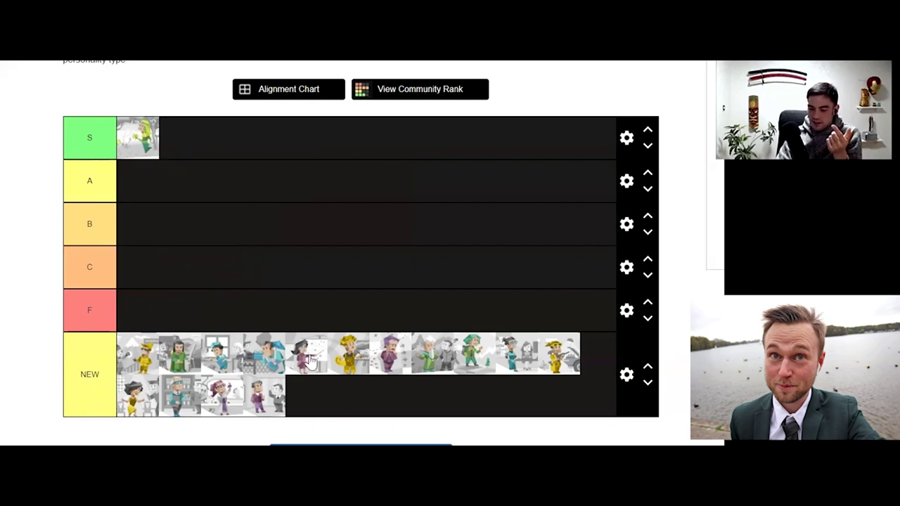
Place a teal type in tier A, a yellow type in B and a green type in C.
mouse_move(506, 355)
mouse_down()
mouse_move(312, 207)
mouse_move(321, 174)
mouse_up()
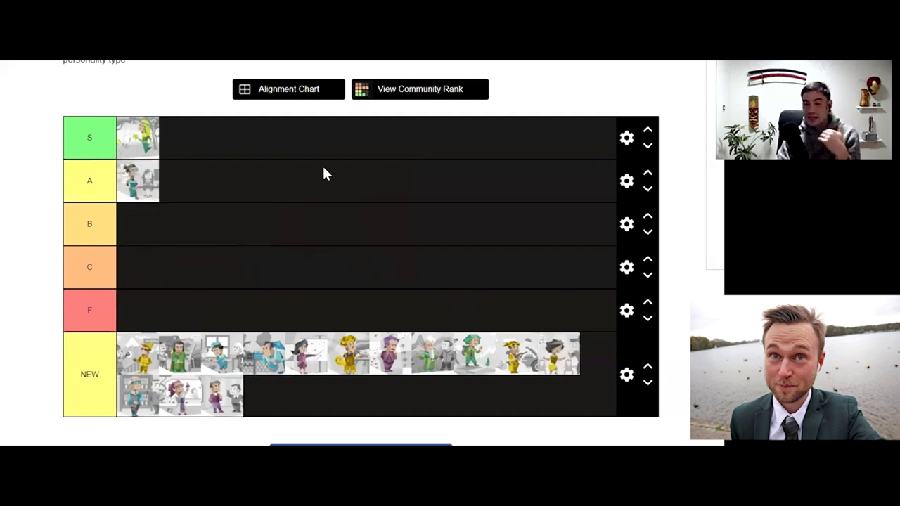
mouse_move(148, 187)
mouse_down()
mouse_move(187, 159)
mouse_move(164, 183)
mouse_move(161, 169)
mouse_up()
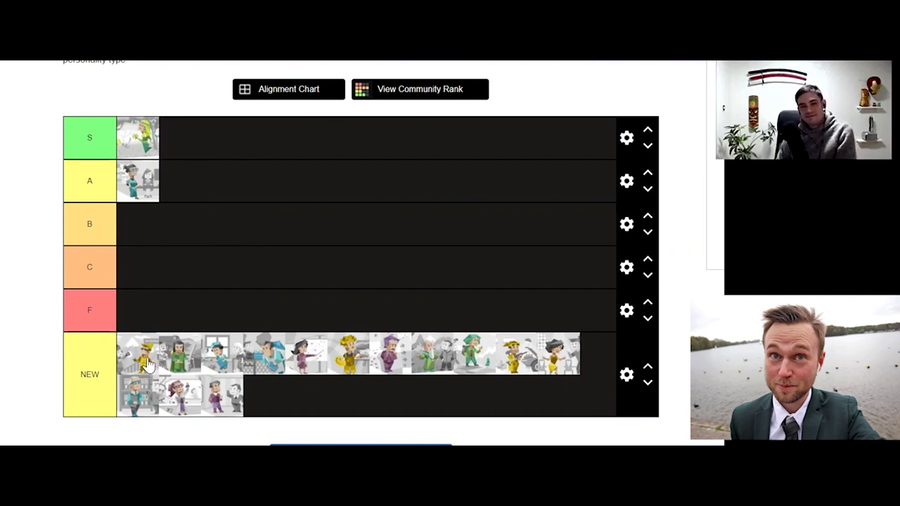
mouse_move(524, 365)
mouse_down()
mouse_move(308, 235)
mouse_move(153, 251)
mouse_up()
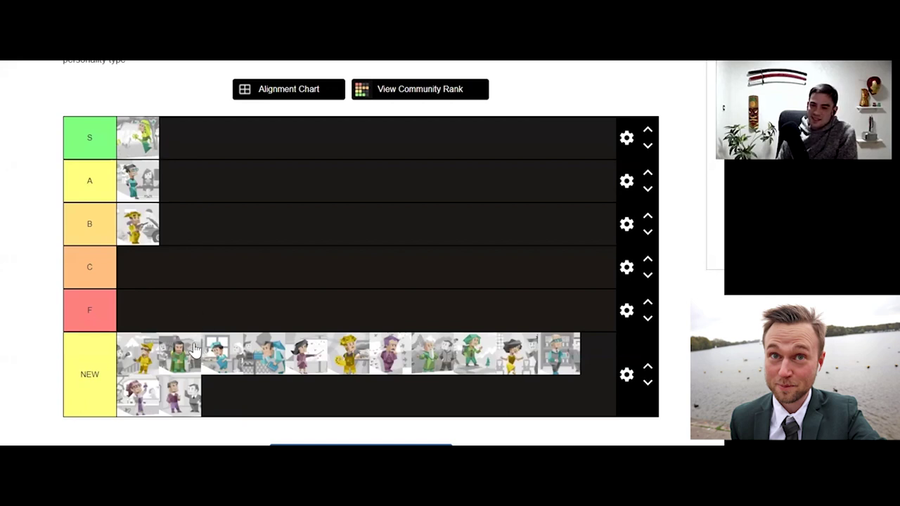
drag(191, 352, 161, 274)
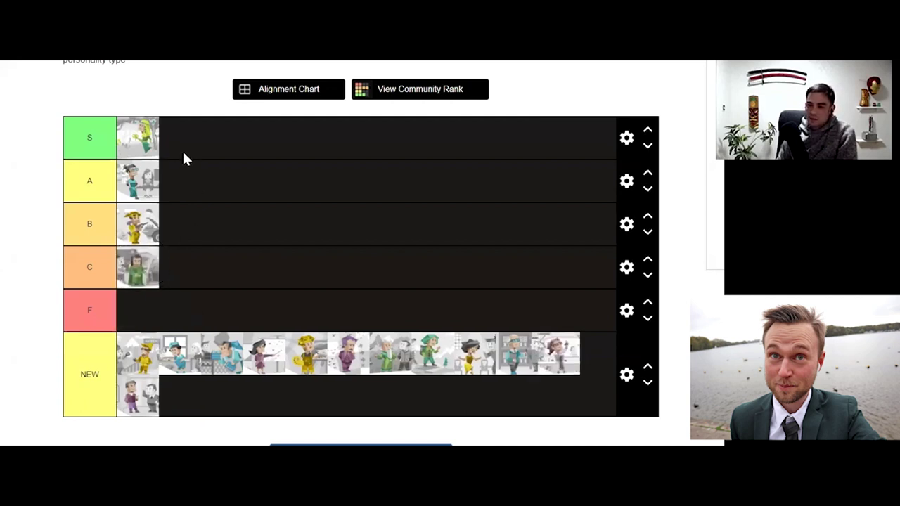
Swap the C-tier green type back to NEW and place another green type in C.
drag(149, 267, 161, 344)
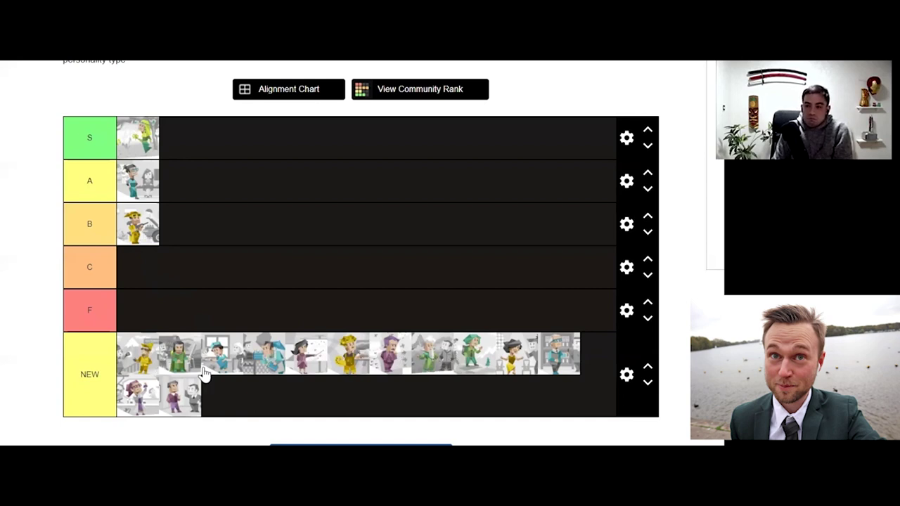
mouse_move(180, 355)
mouse_down()
mouse_move(437, 373)
mouse_move(426, 377)
mouse_move(430, 364)
mouse_up()
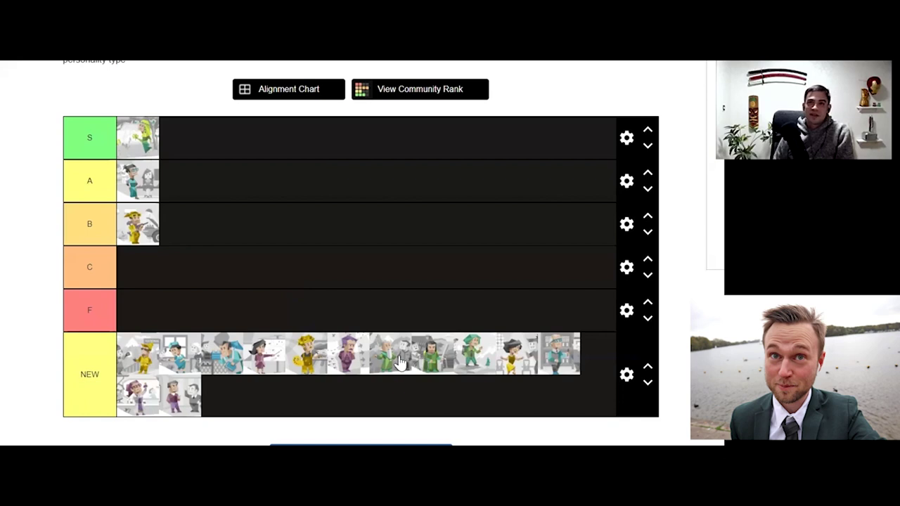
drag(399, 362, 278, 270)
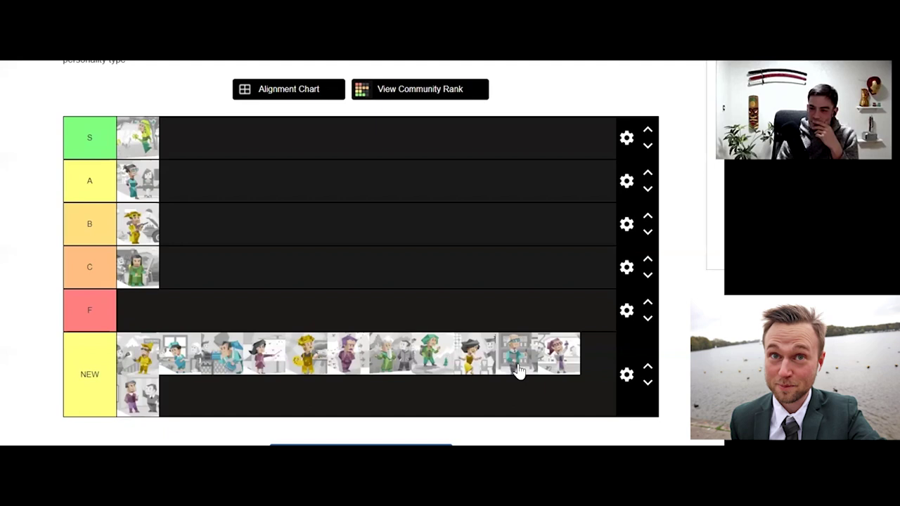
Put a teal character into tier F as the raid party's fifth pick.
mouse_move(519, 371)
mouse_down()
mouse_move(365, 295)
mouse_move(232, 260)
mouse_move(193, 272)
mouse_move(147, 317)
mouse_up()
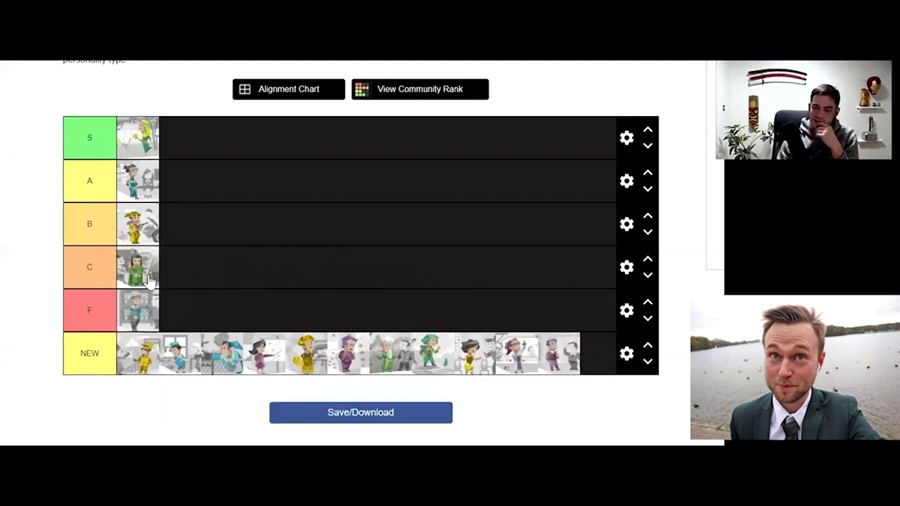